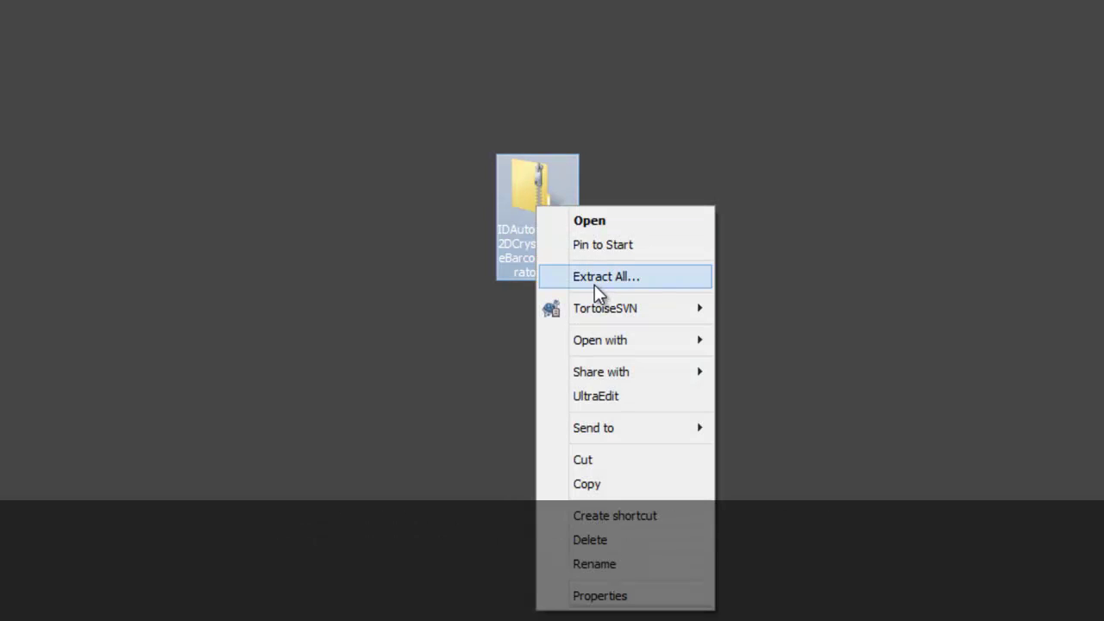
Unzip the barcode generator and open the IDAutomation_CrystalNativeBarcodeGenerator folder of sample reports.
left_click(594, 278)
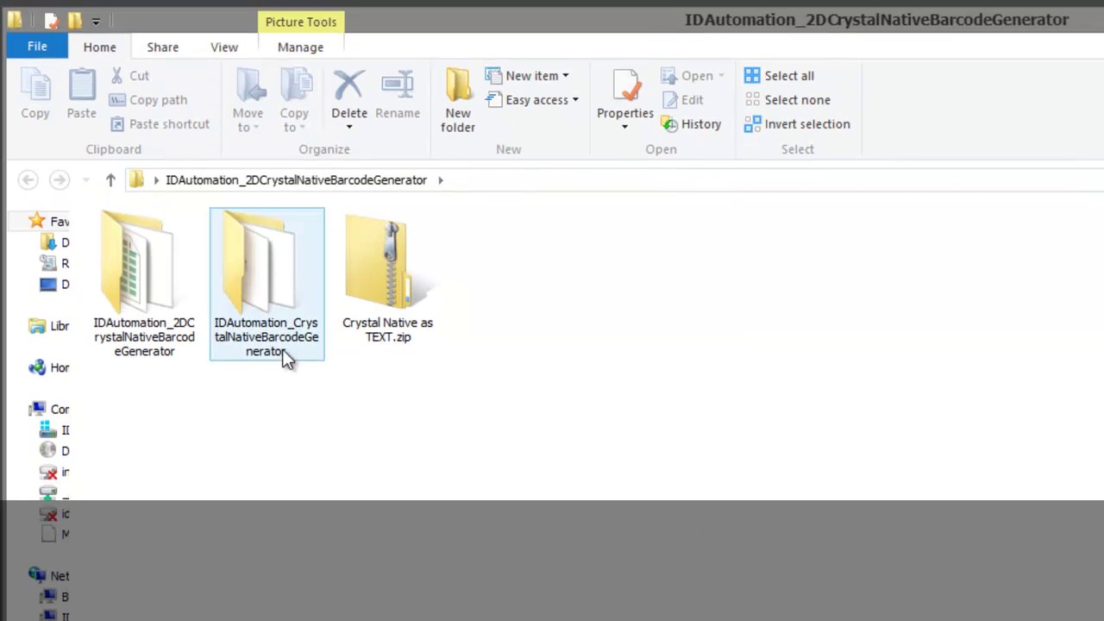
left_click(254, 266)
left_click(157, 290, "ctrl")
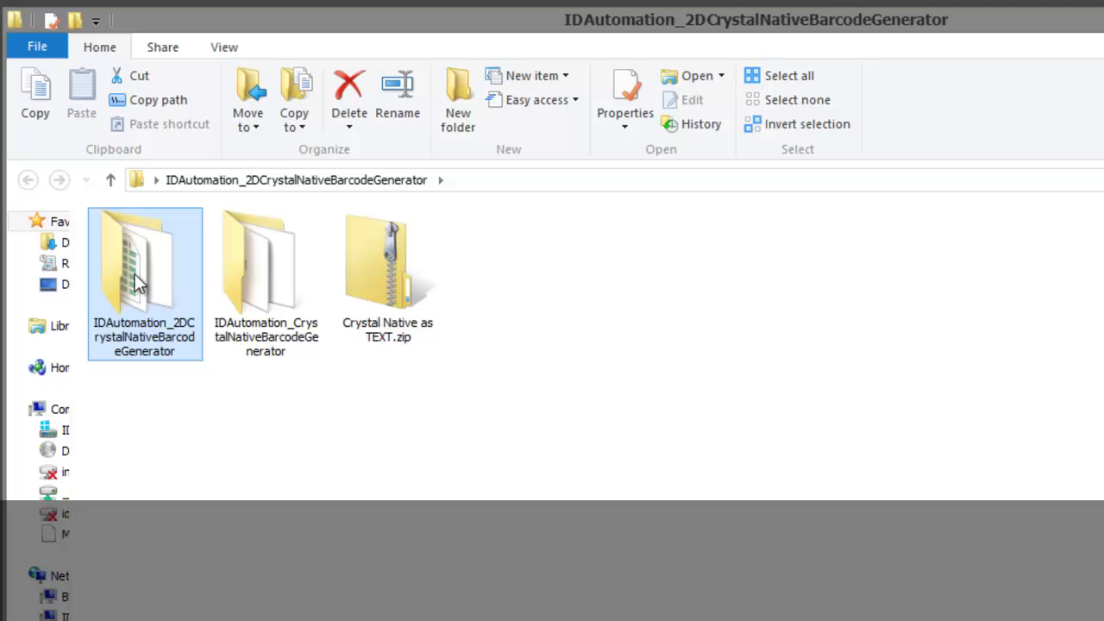
left_click(248, 278)
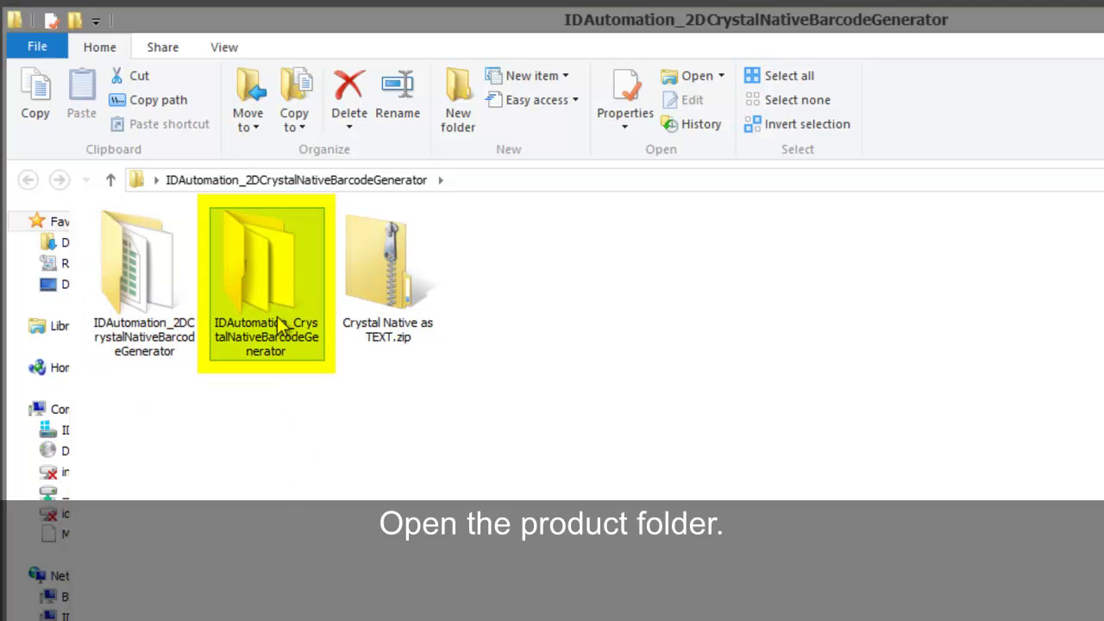
double_click(264, 264)
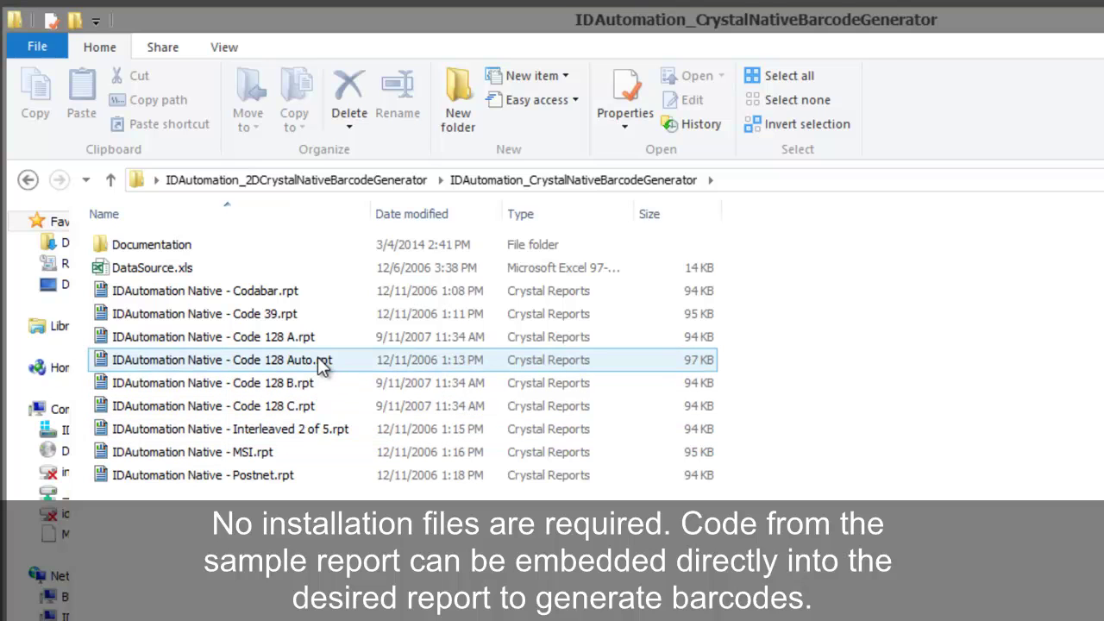
mouse_move(222, 359)
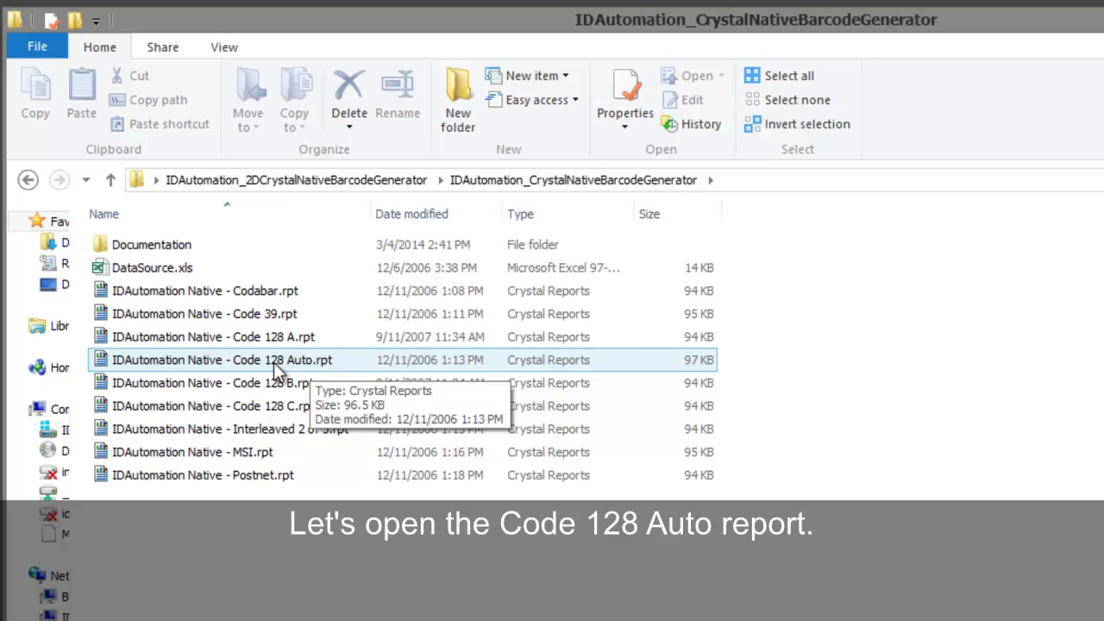
Open 'IDAutomation Native - Code 128 Auto' maximized and select its Details barcode field.
double_click(274, 363)
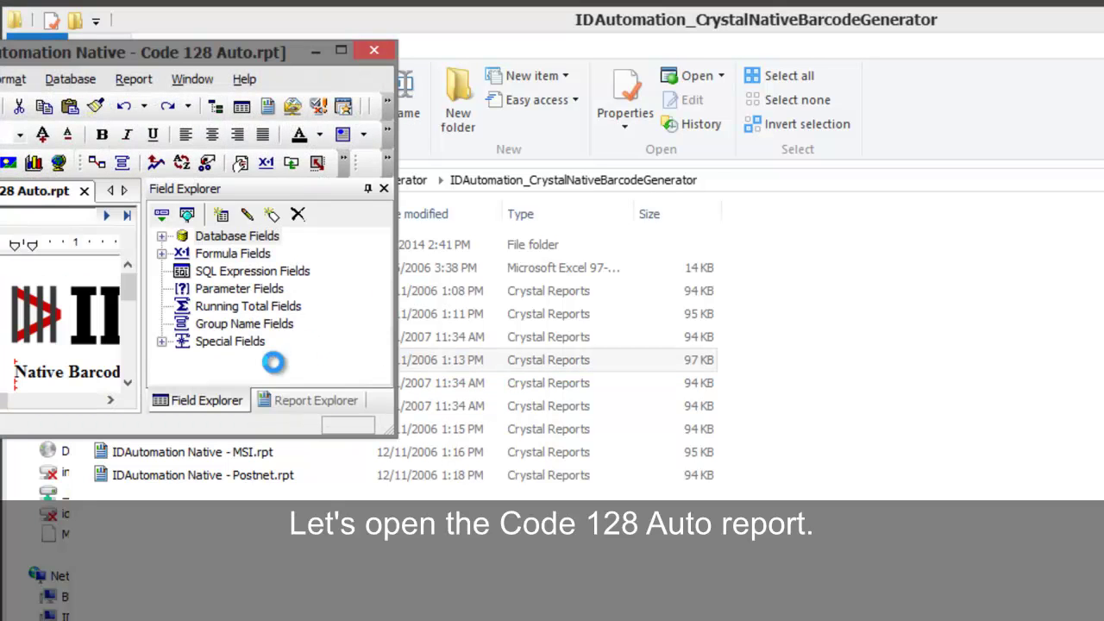
left_click(344, 52)
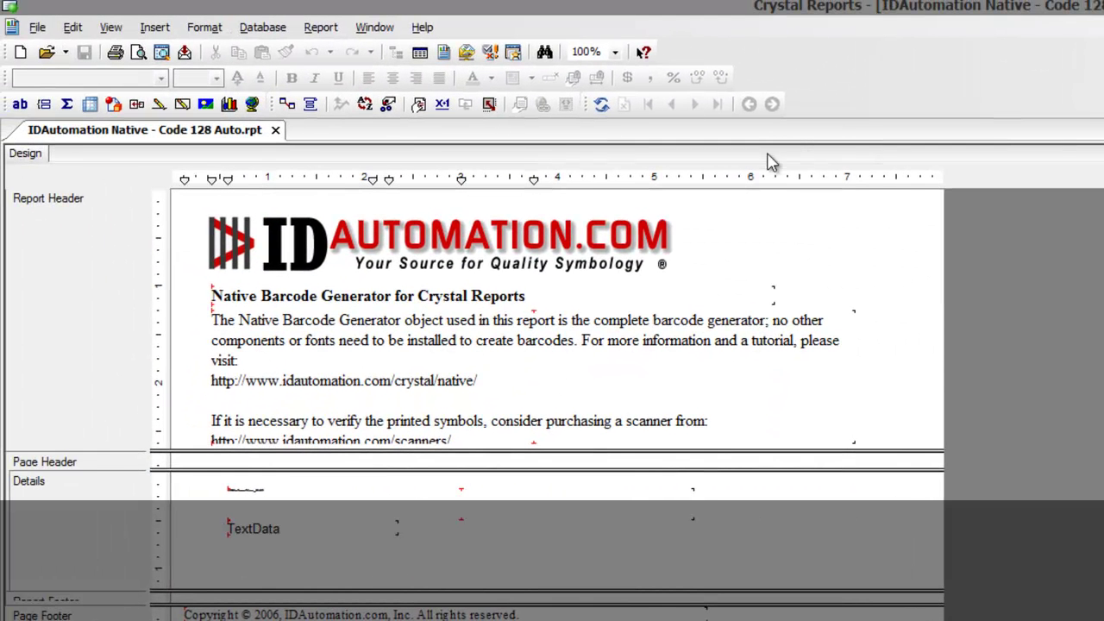
left_click(288, 497)
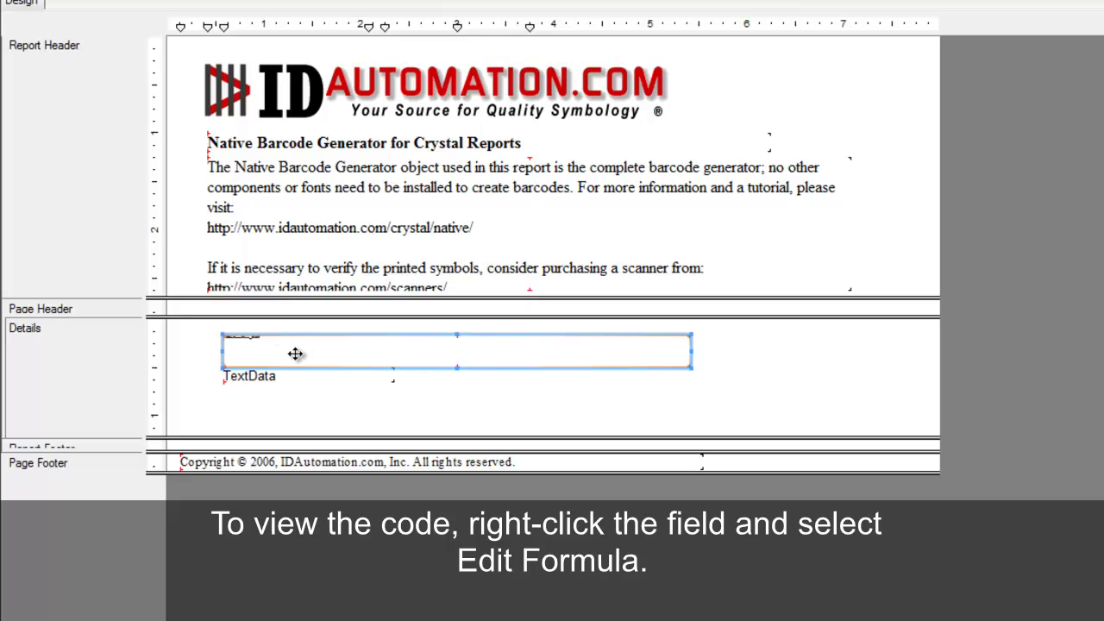
Open the barcode field's IDAutomation_C128 formula and look through its code.
right_click(296, 355)
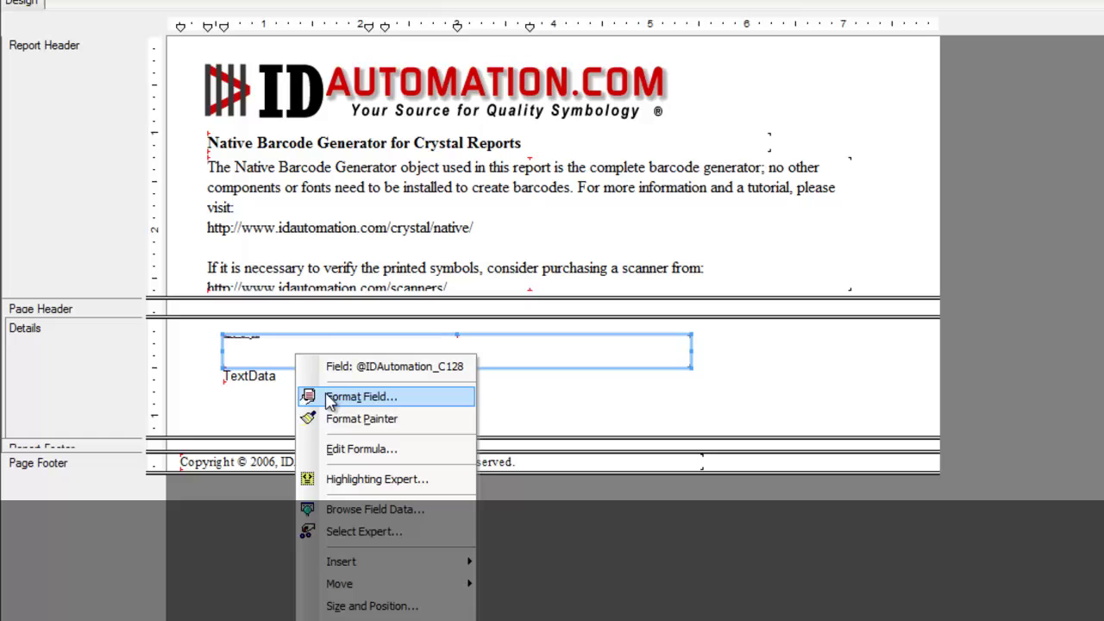
left_click(349, 449)
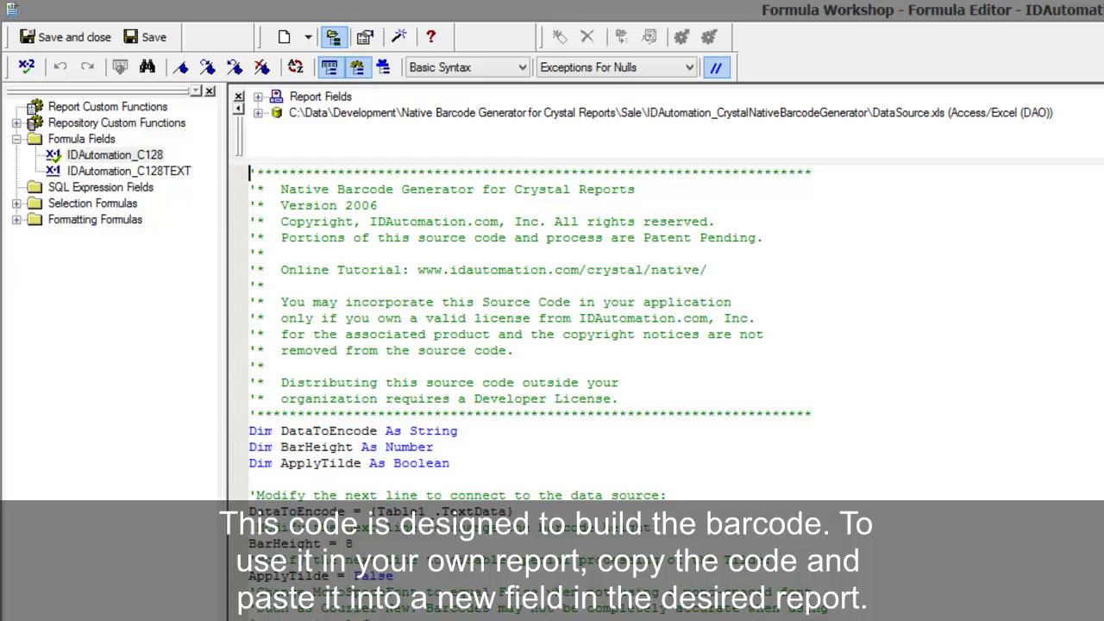
scroll(535, 345, "down", 1)
scroll(535, 345, "down", 10)
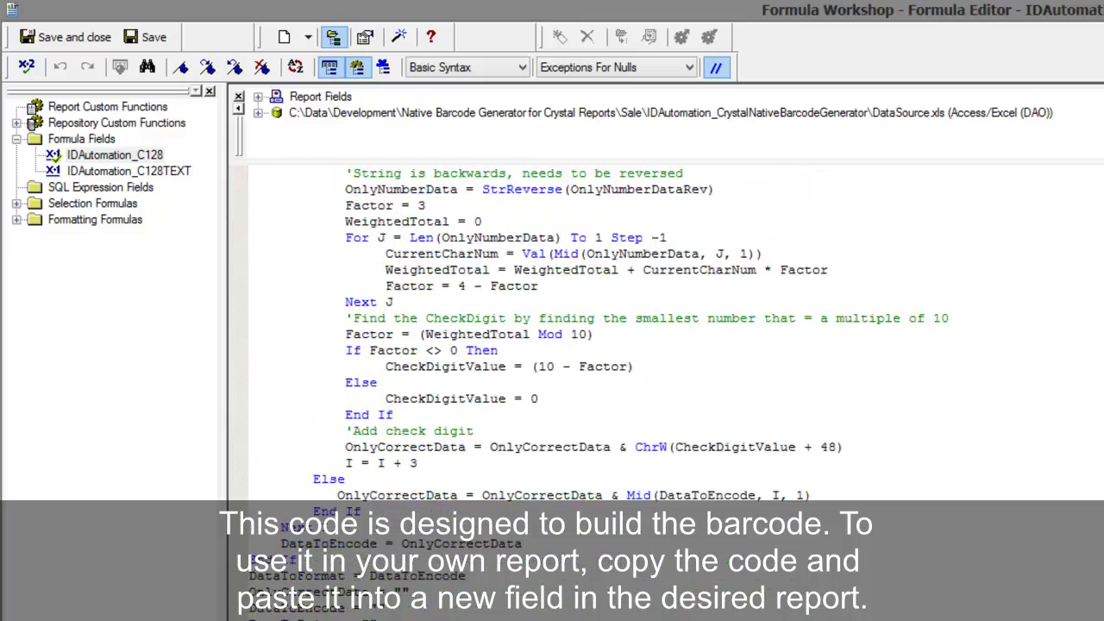
scroll(534, 345, "down", 10)
scroll(673, 345, "up", 3)
scroll(673, 345, "up", 10)
scroll(673, 345, "up", 10)
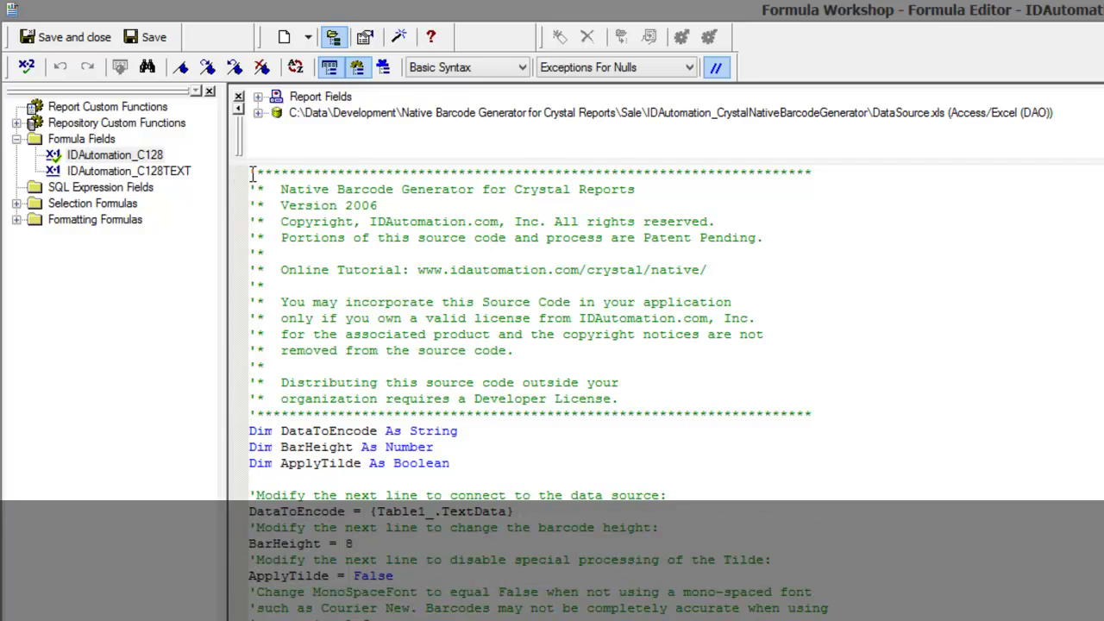
Copy the entire barcode formula code, then save and close the Formula Workshop.
left_click_drag(251, 173, 341, 617)
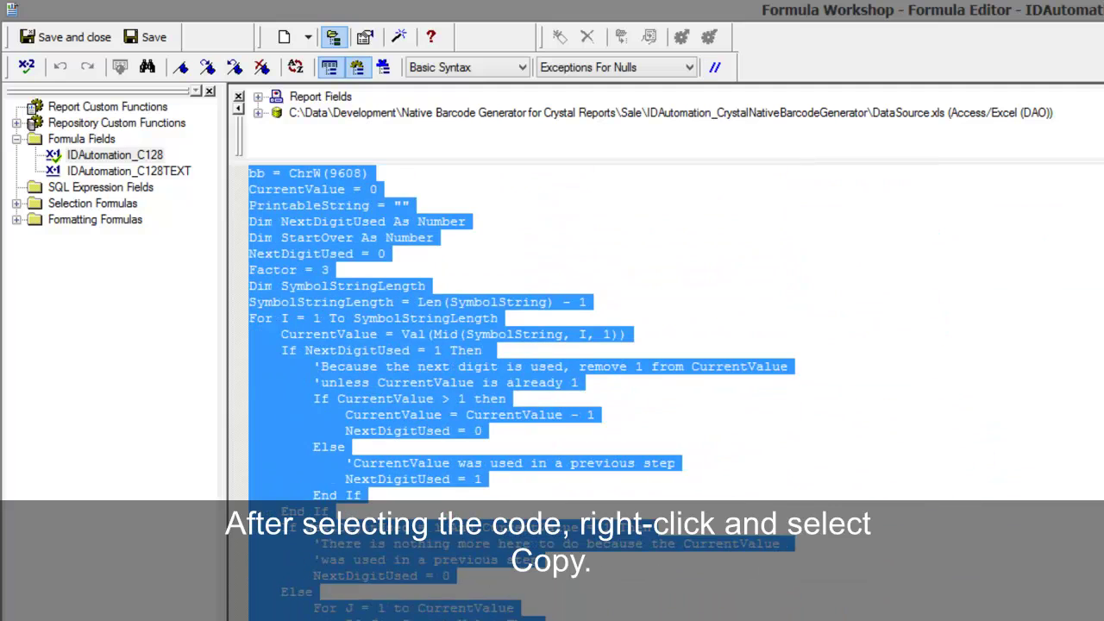
right_click(409, 400)
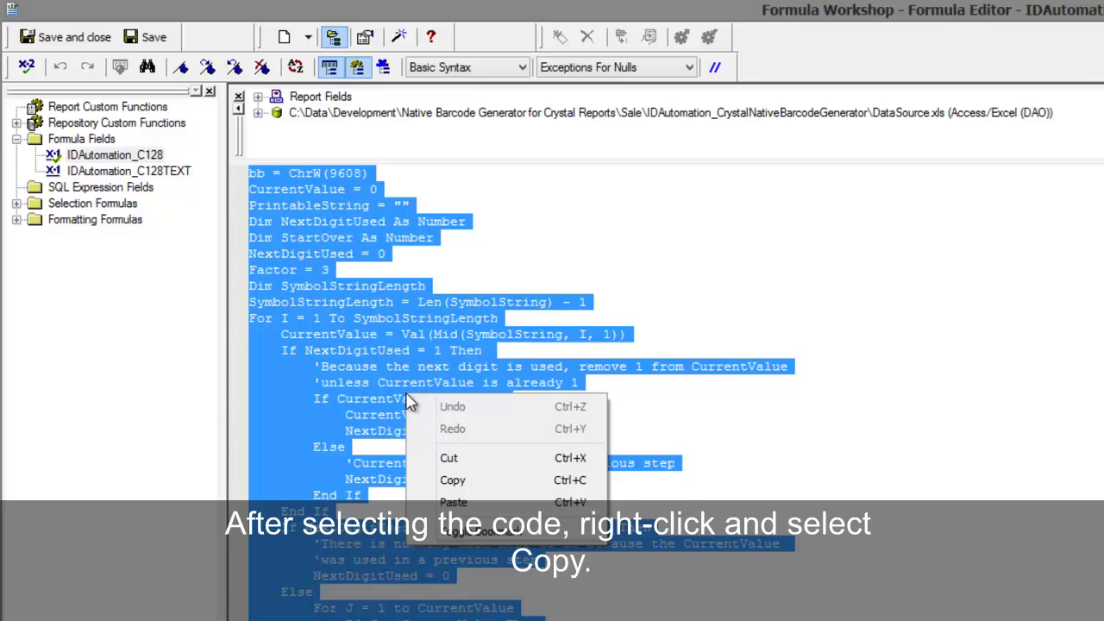
left_click(450, 481)
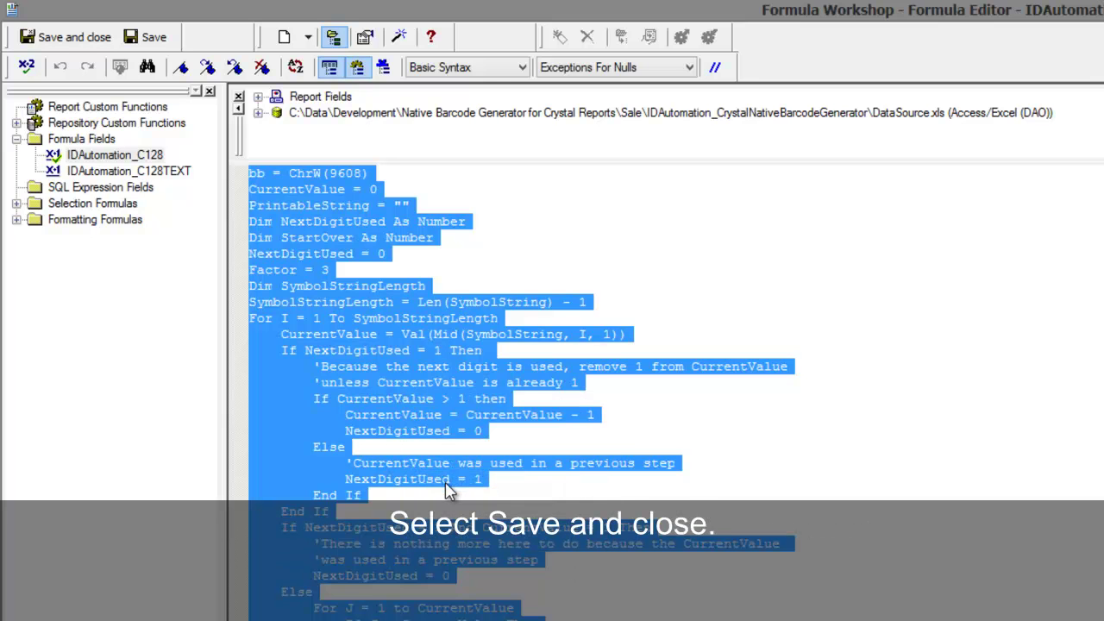
left_click(69, 39)
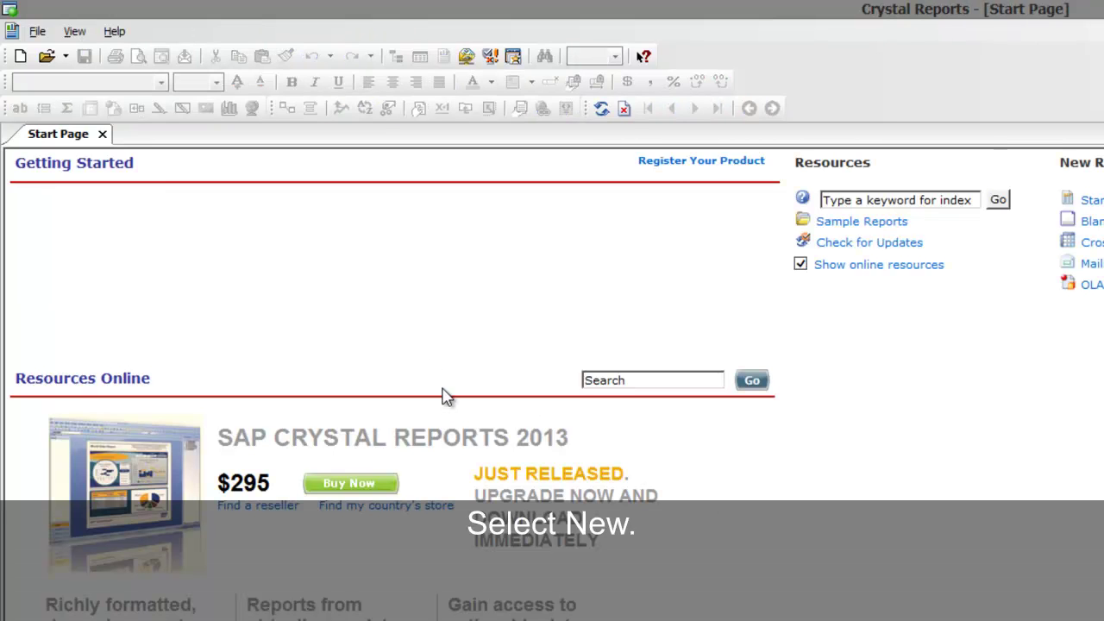
Create a new blank report through the Standard Report Creation Wizard without a data source.
left_click(23, 60)
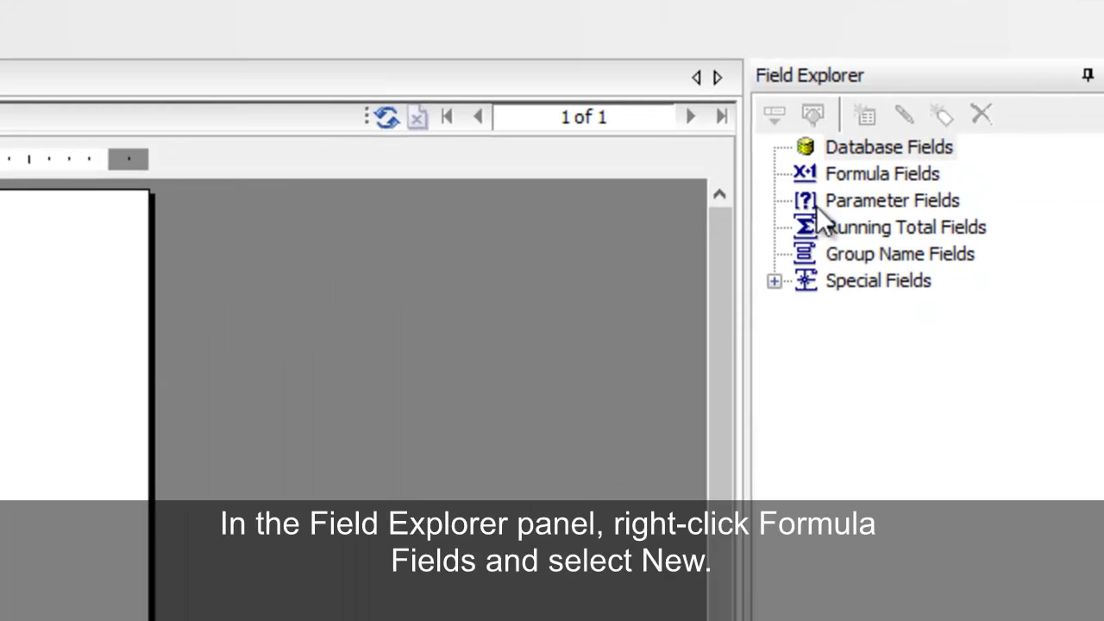
Add a new formula field named MyBarcode under Formula Fields in Field Explorer.
right_click(839, 177)
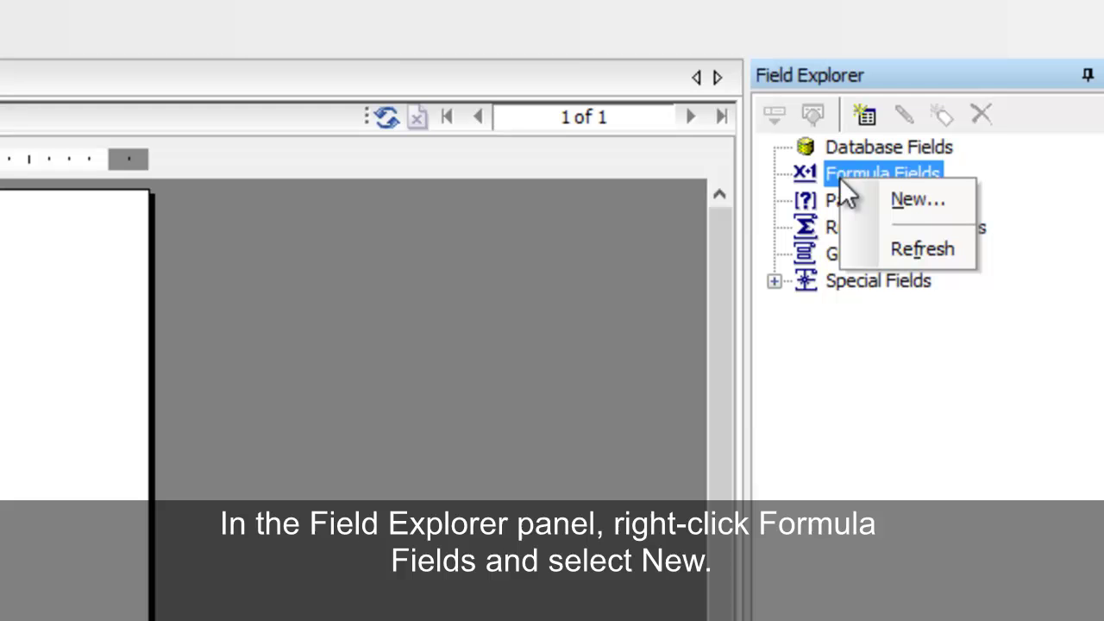
left_click(900, 211)
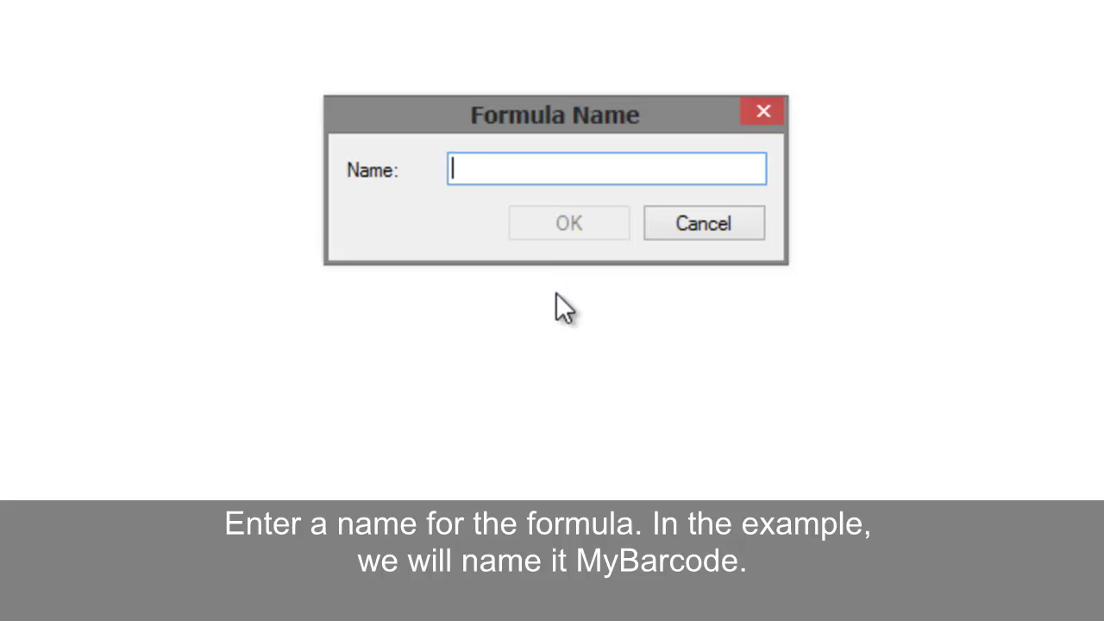
type("MyBar")
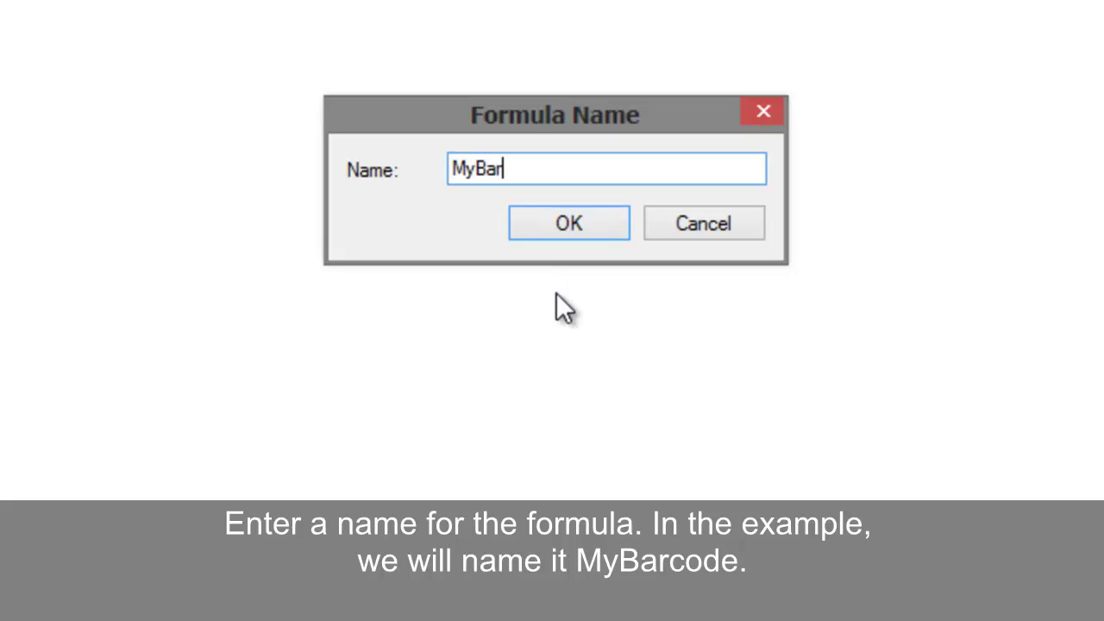
type("code")
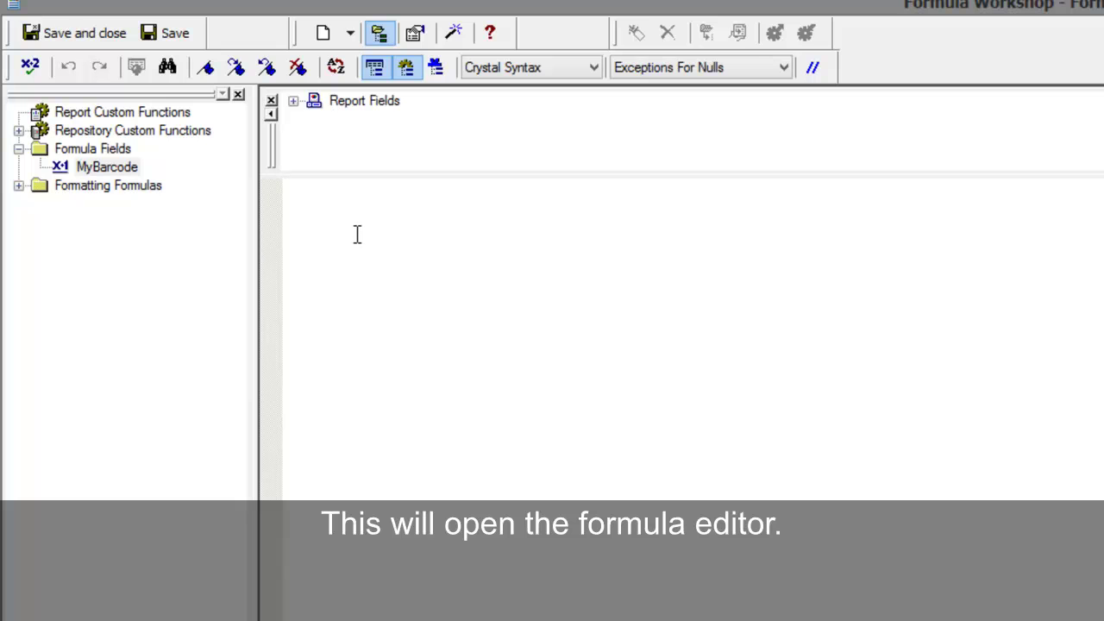
Paste the copied IDAutomation barcode code into the empty MyBarcode formula.
right_click(317, 198)
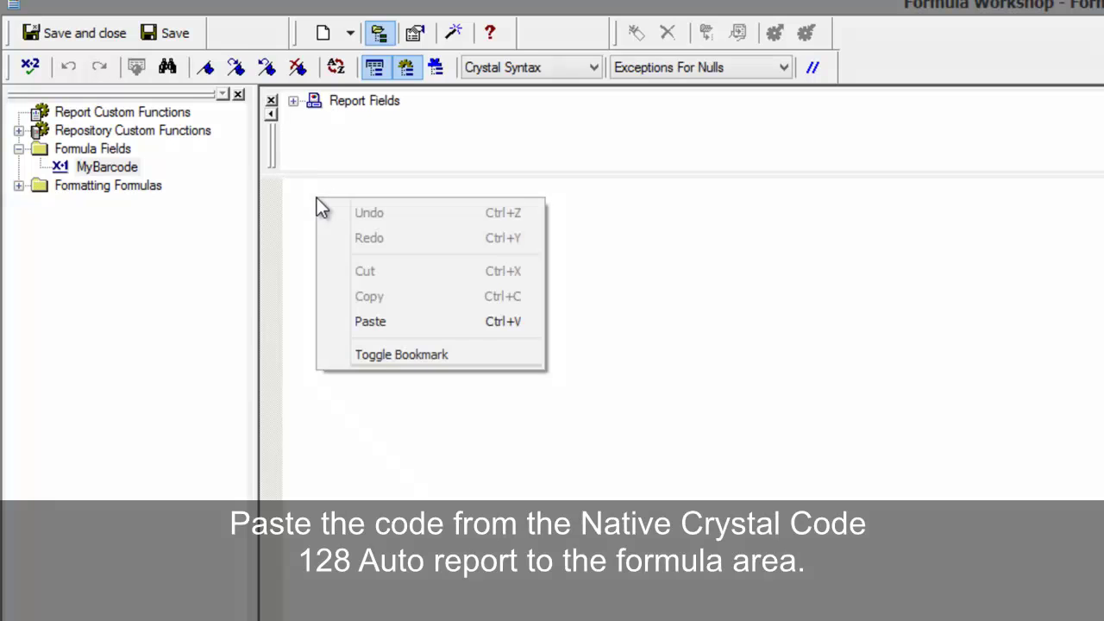
left_click(366, 326)
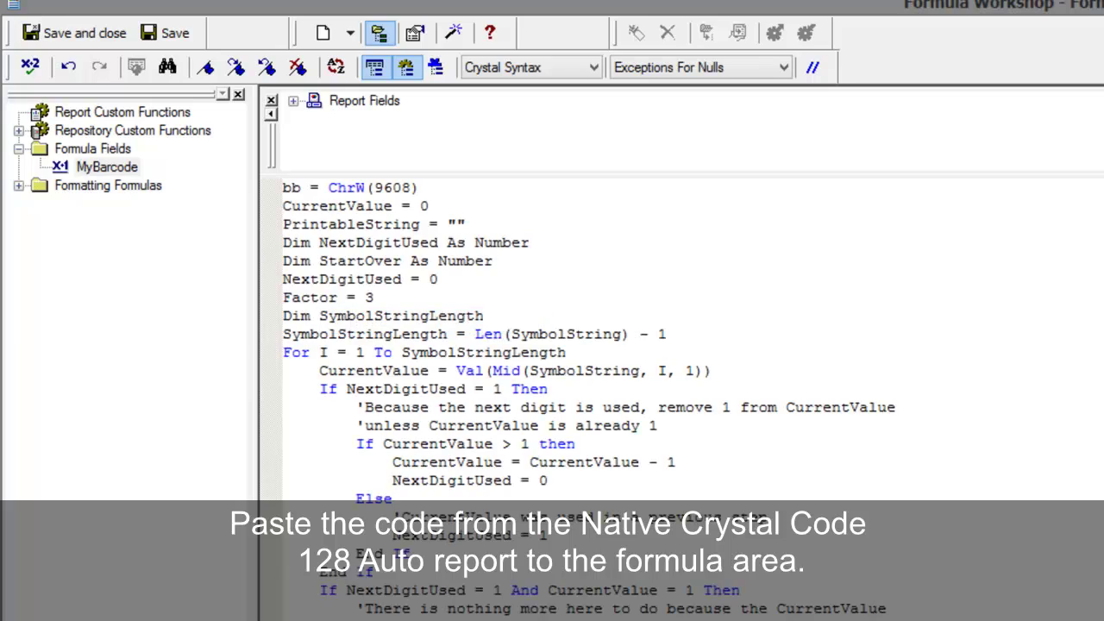
scroll(604, 388, "up", 10)
scroll(603, 388, "up", 10)
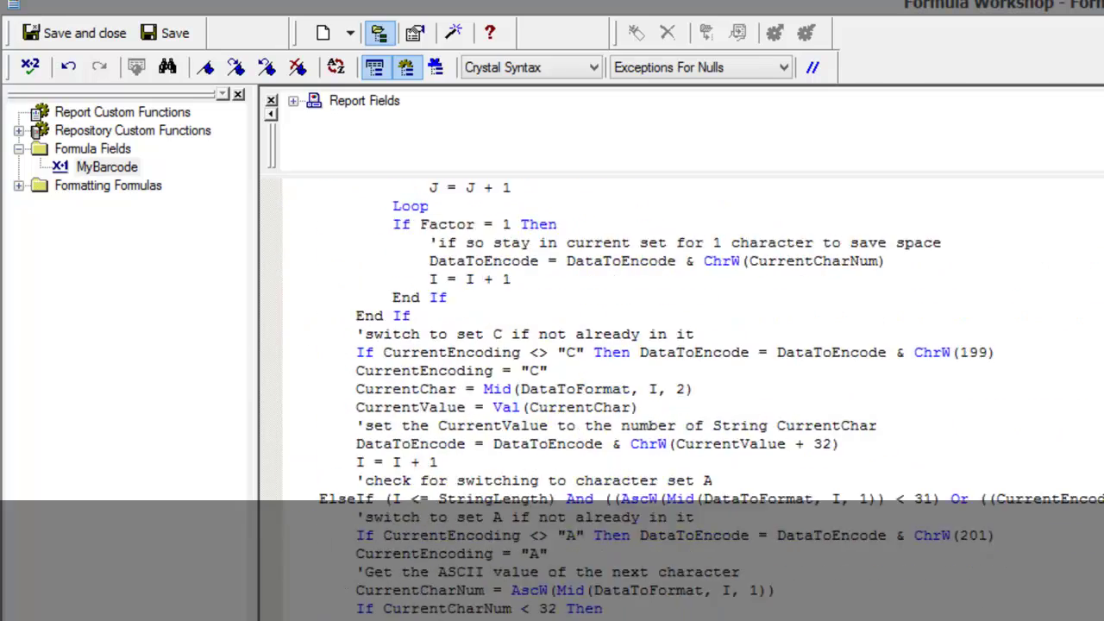
scroll(604, 388, "up", 10)
scroll(604, 388, "up", 10)
scroll(604, 388, "up", 10)
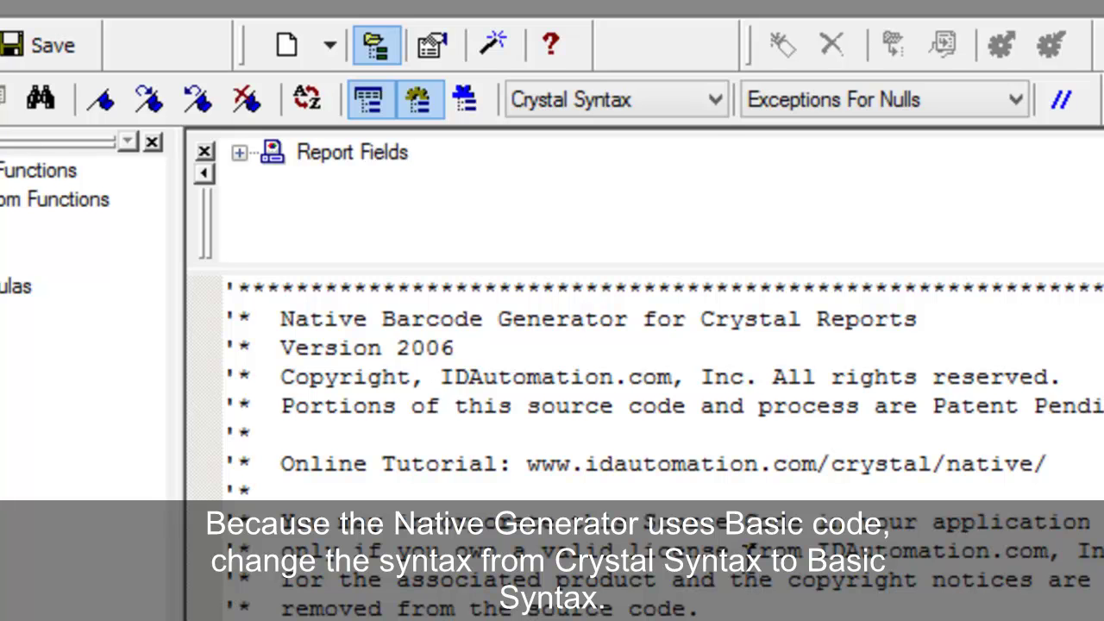
Set the formula syntax to Basic Syntax, placing the cursor at the DataToEncode line.
left_click(713, 101)
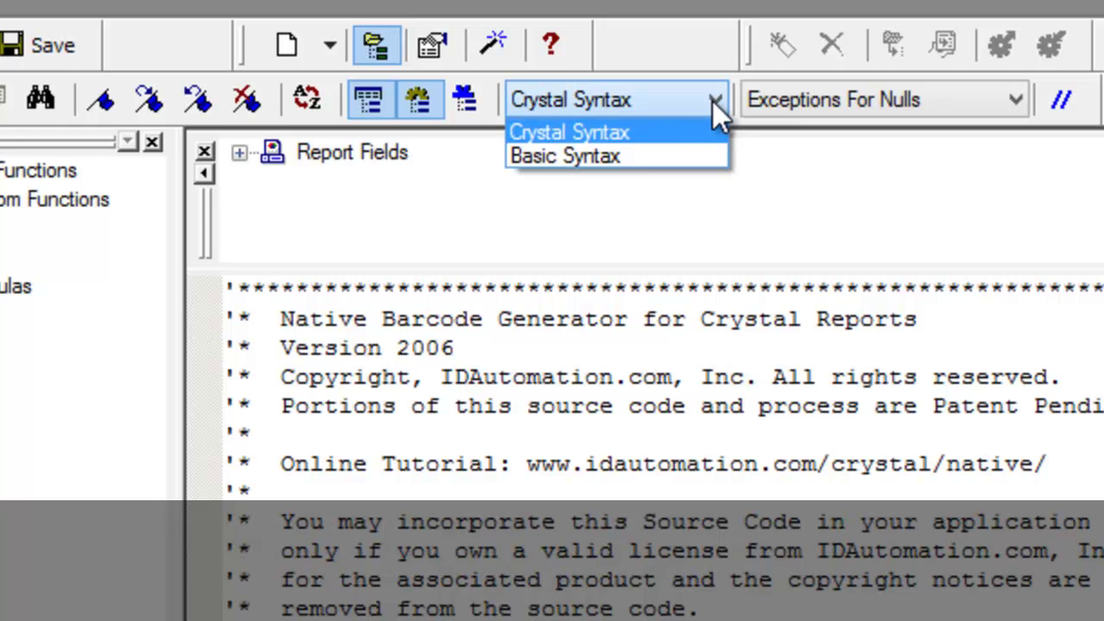
left_click(642, 153)
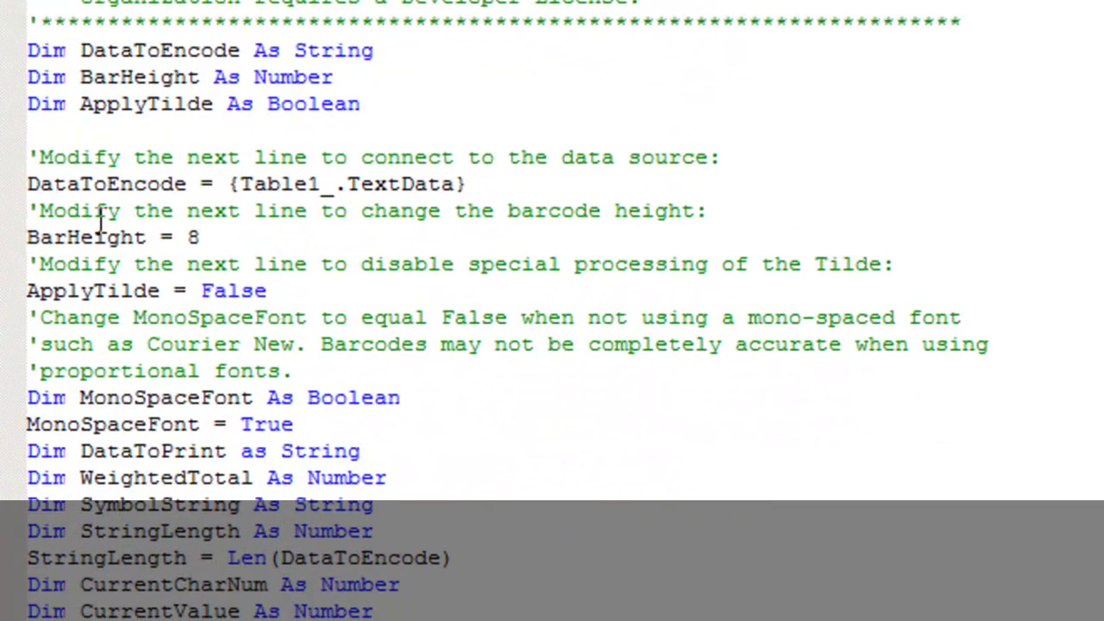
left_click(31, 185)
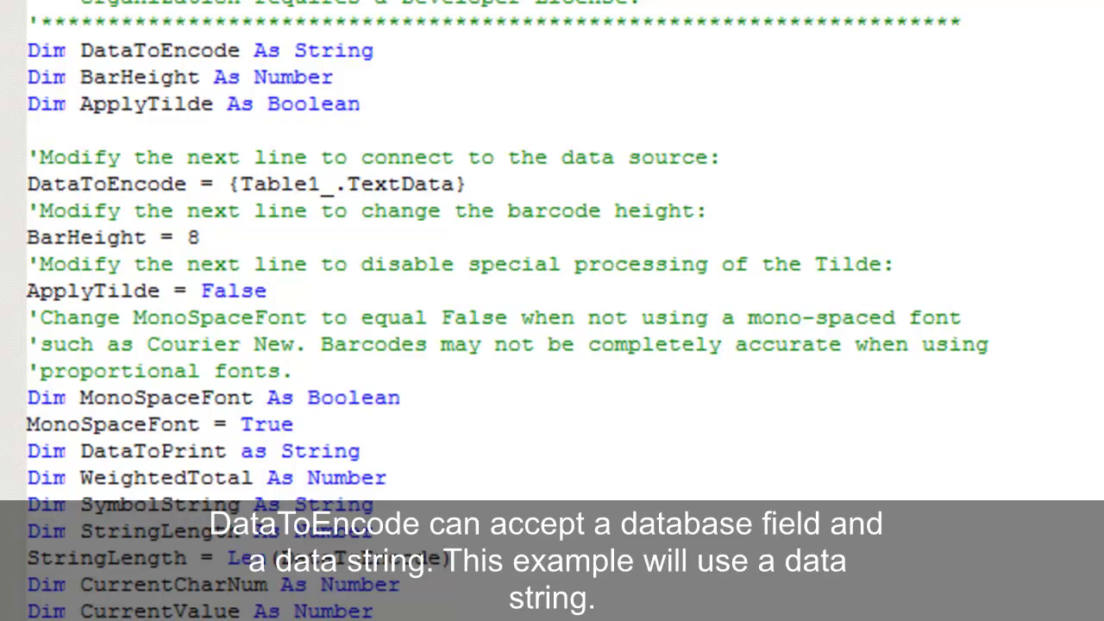
Comment out the database DataToEncode line with '' and add a blank line below it.
type("''")
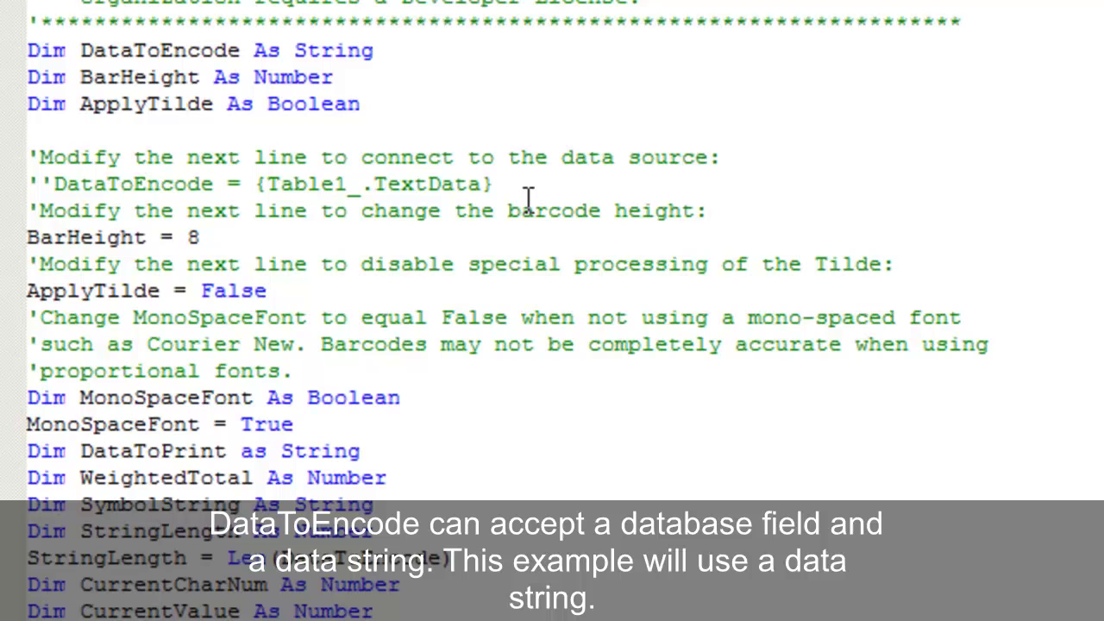
left_click(534, 194)
key("Return")
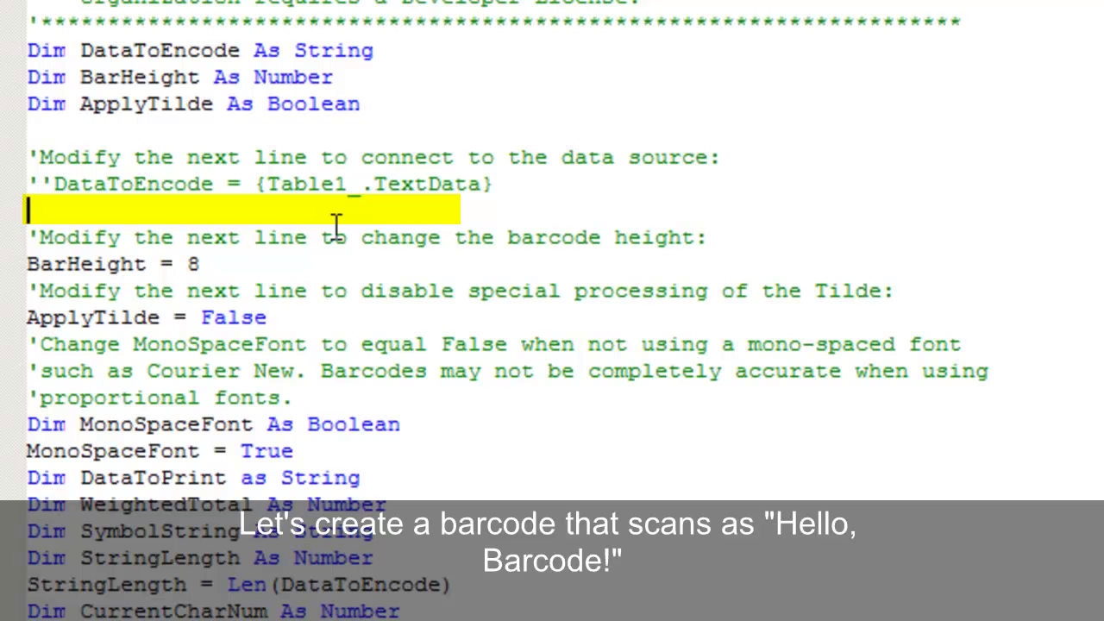
Set DataToEncode = "Hello, Barcode!" on the new line, keeping ApplyTilde False.
type("Data")
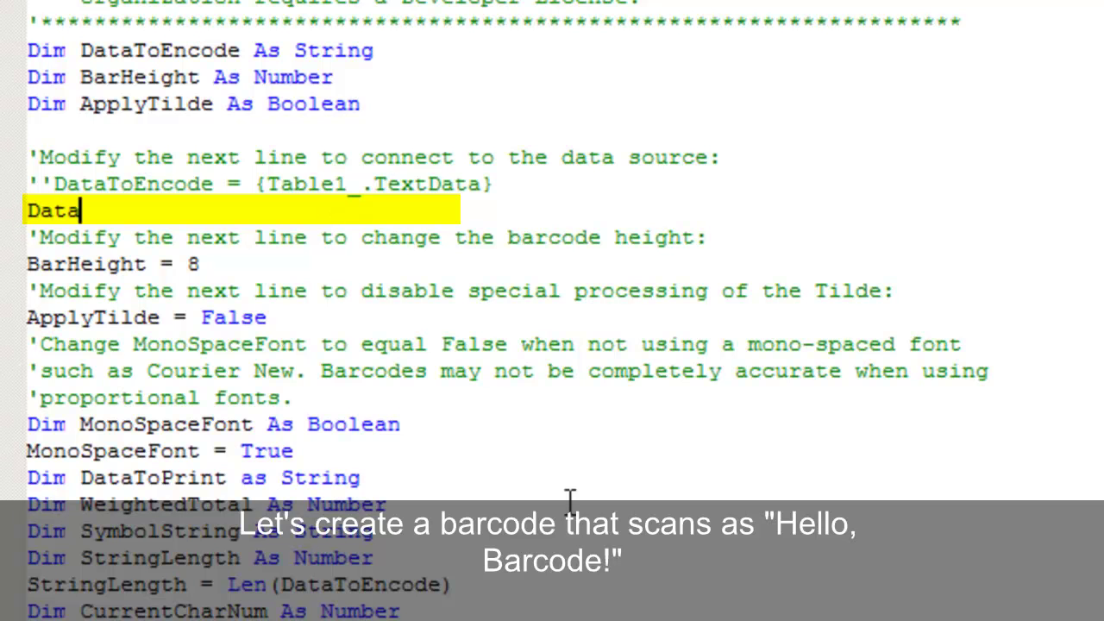
type("ToEnco")
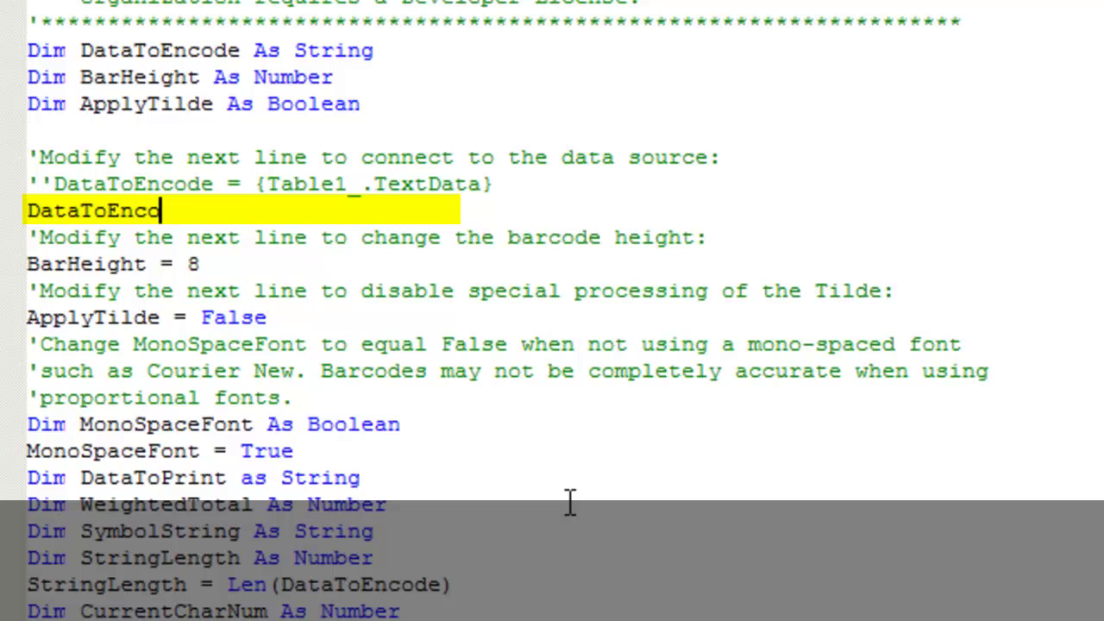
type("de = \"H")
type("el")
key("BackSpace")
type("ll")
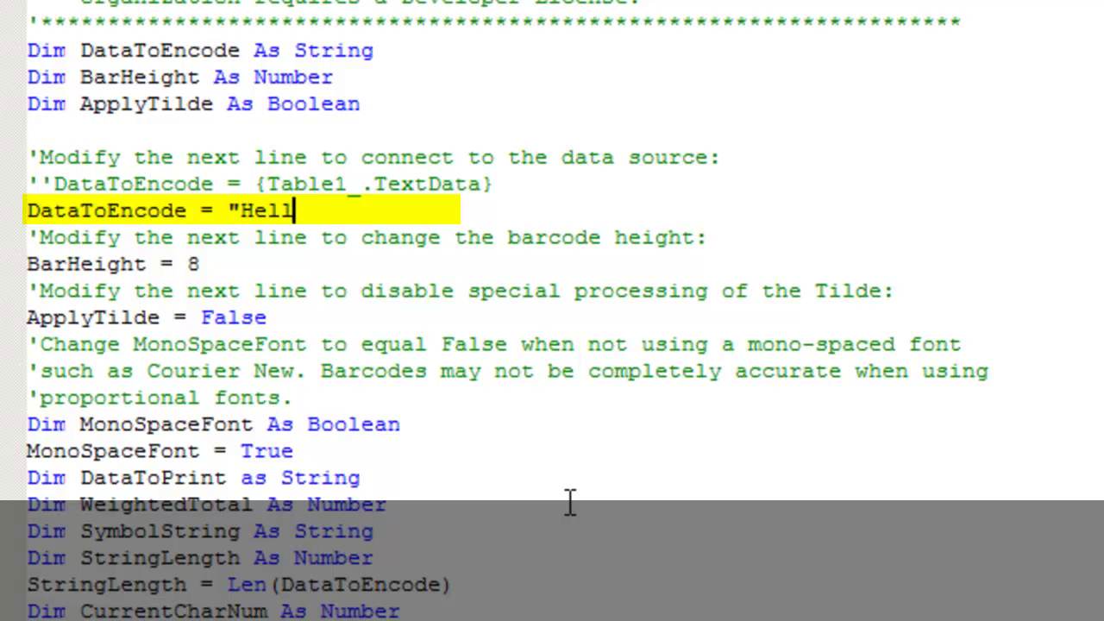
type("o,Barco")
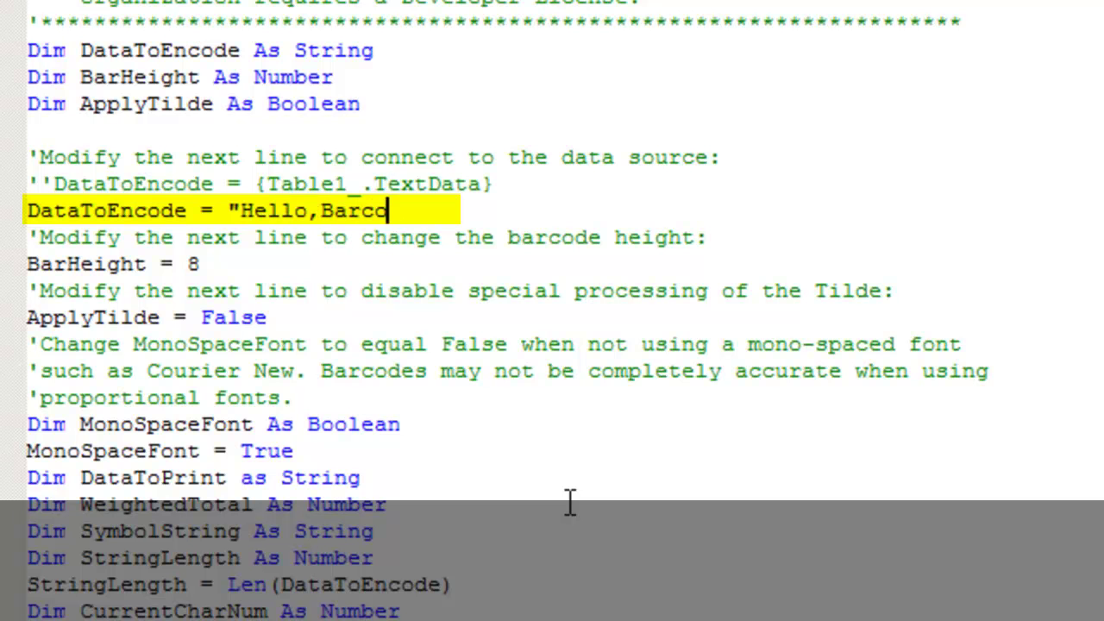
type("de")
left_click(429, 212)
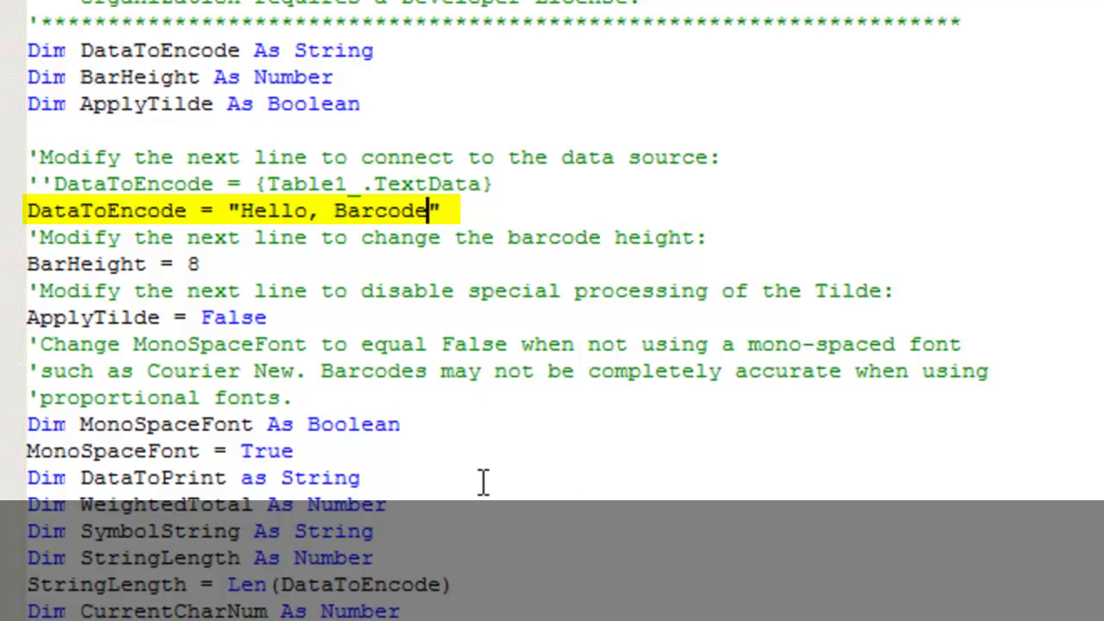
type("!")
left_click(533, 509)
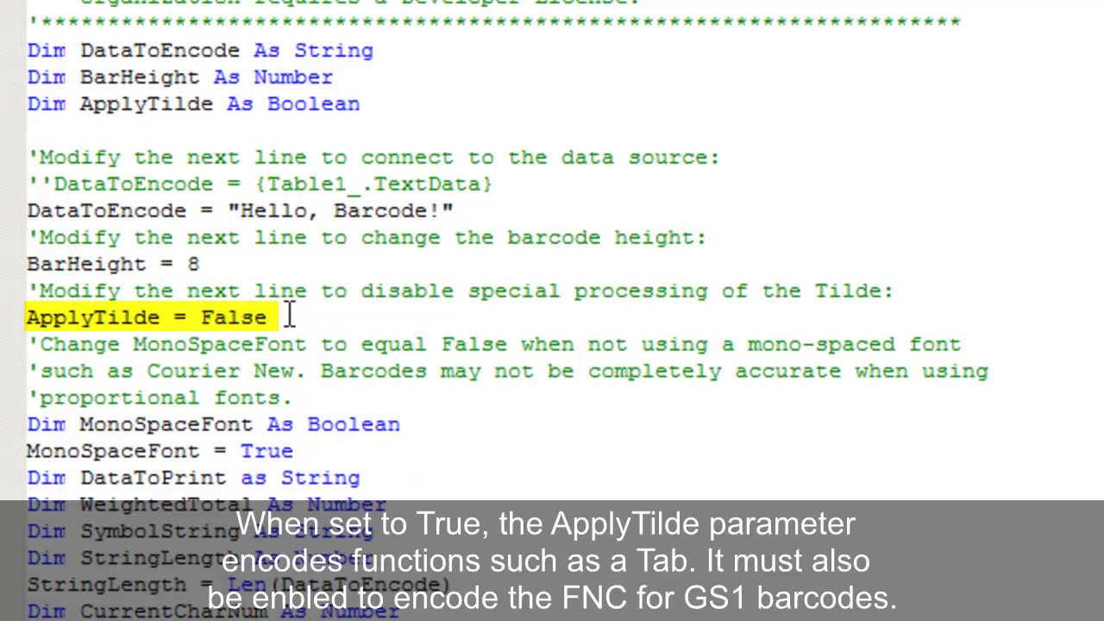
left_click_drag(286, 317, 207, 314)
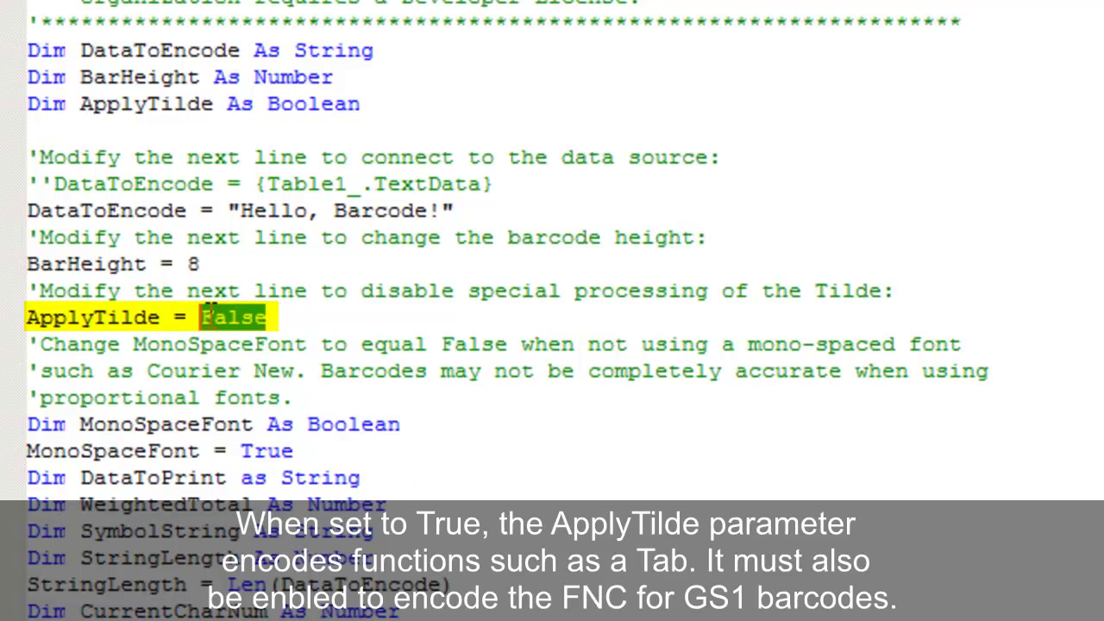
left_click(350, 319)
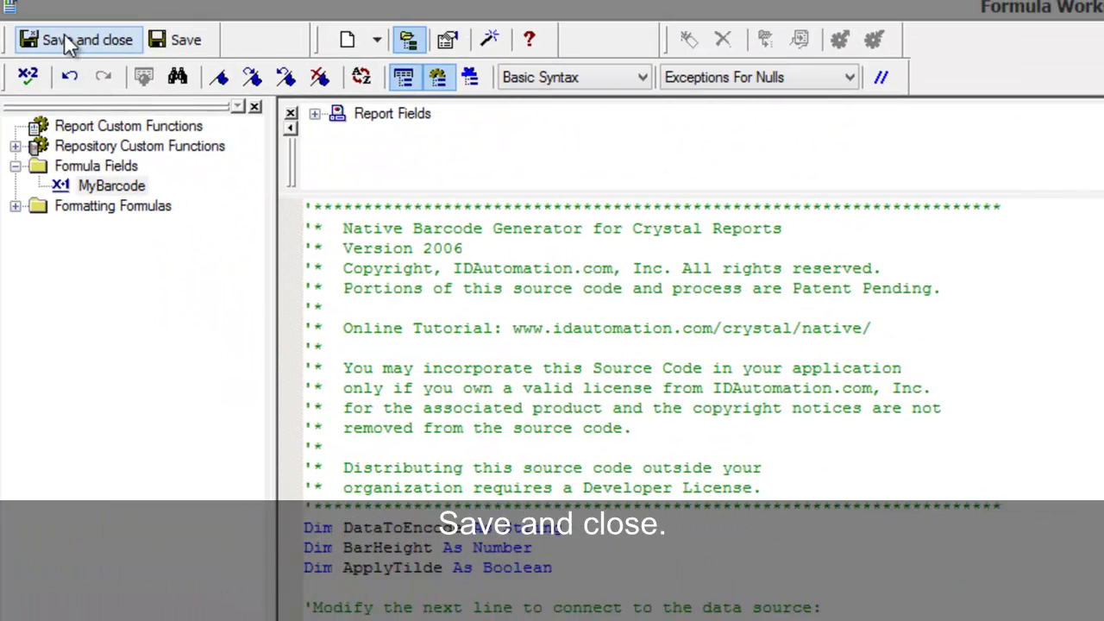
left_click(64, 33)
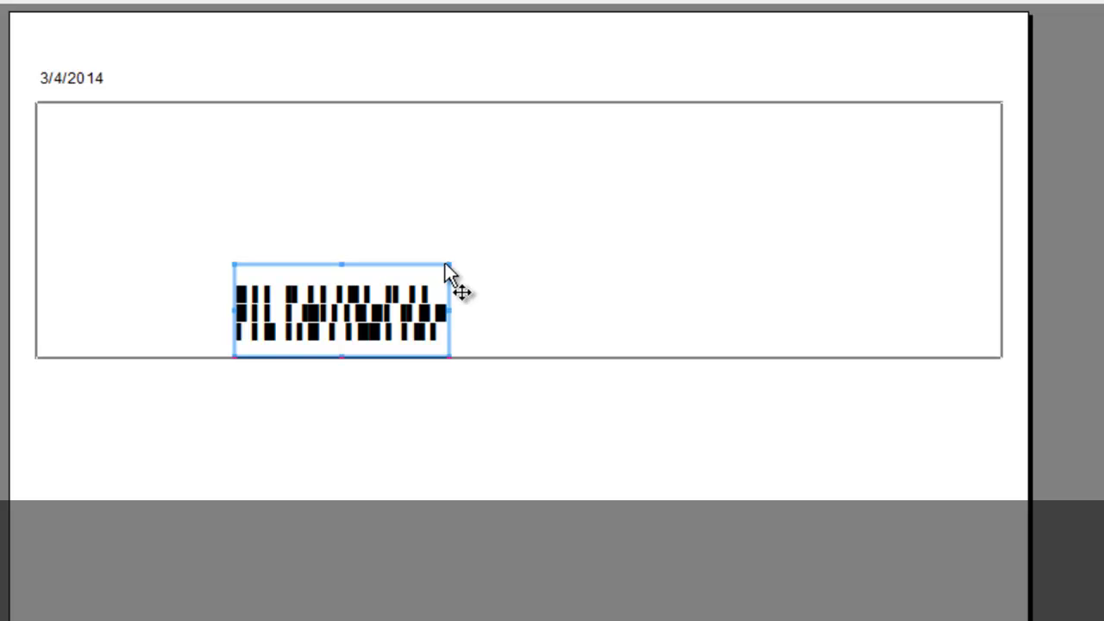
left_click_drag(449, 264, 678, 233)
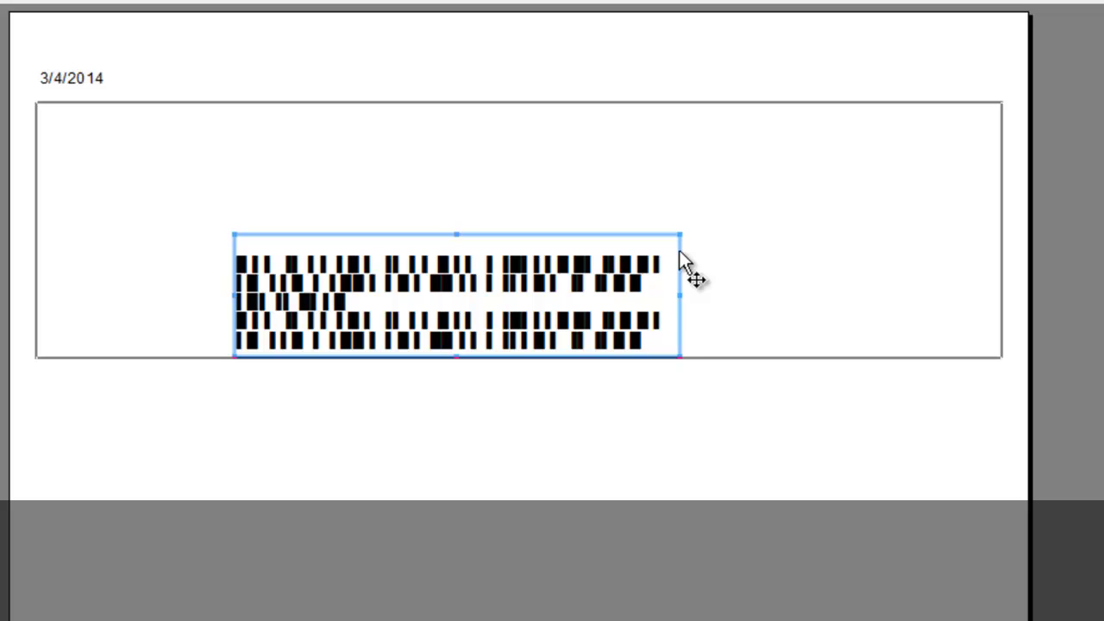
left_click(865, 306)
left_click(668, 313)
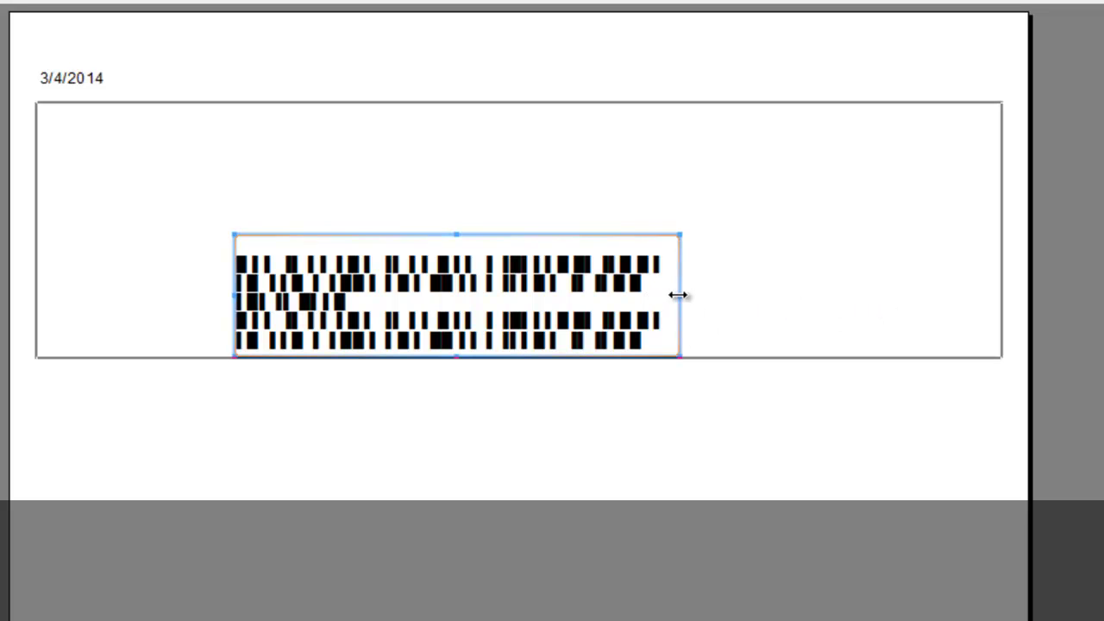
left_click_drag(681, 296, 899, 298)
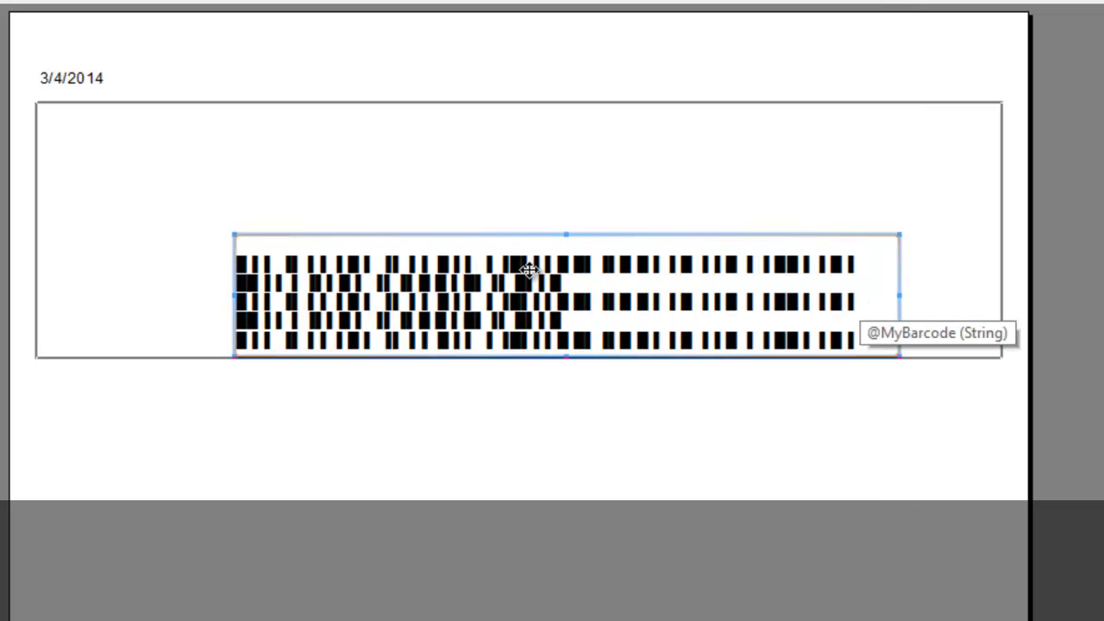
Give the MyBarcode field font size 3 and narrow the field to fit the compact barcode.
right_click(499, 290)
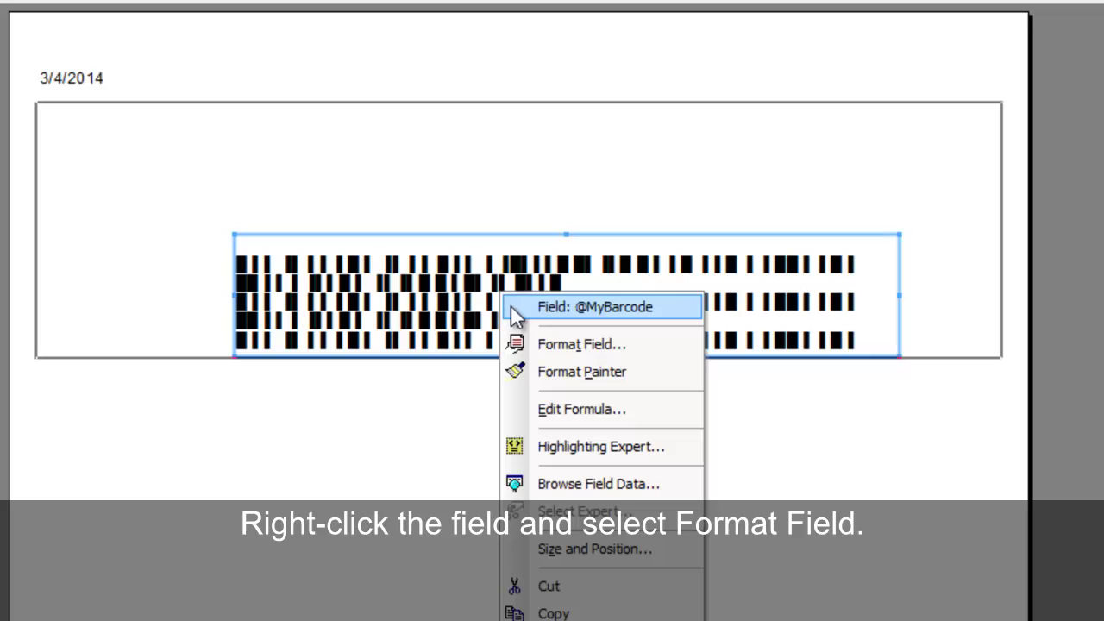
left_click(555, 342)
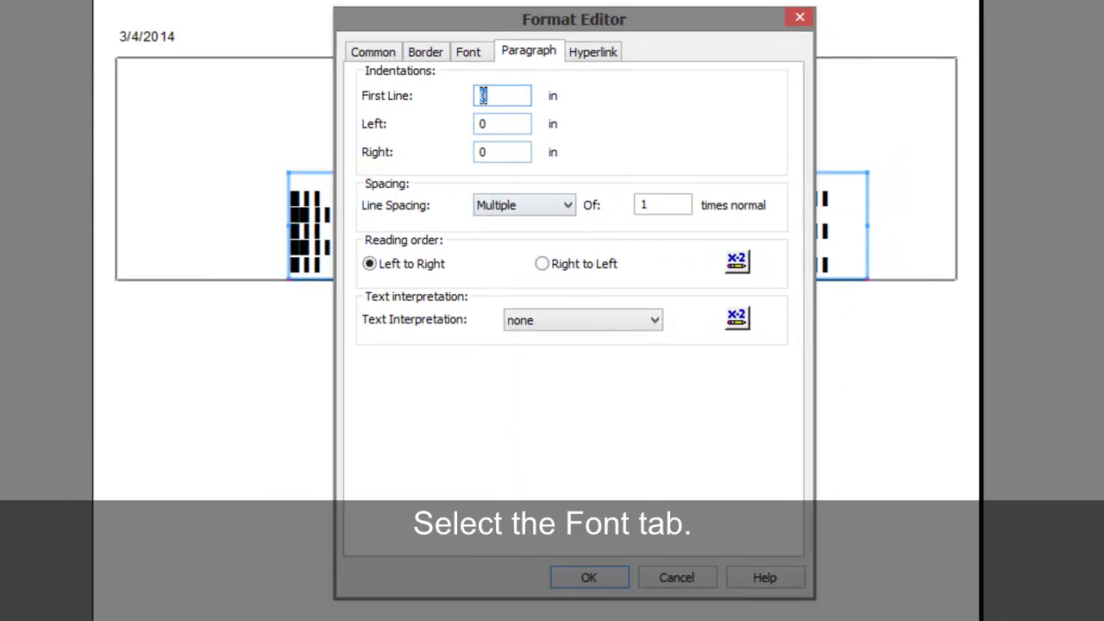
left_click(469, 53)
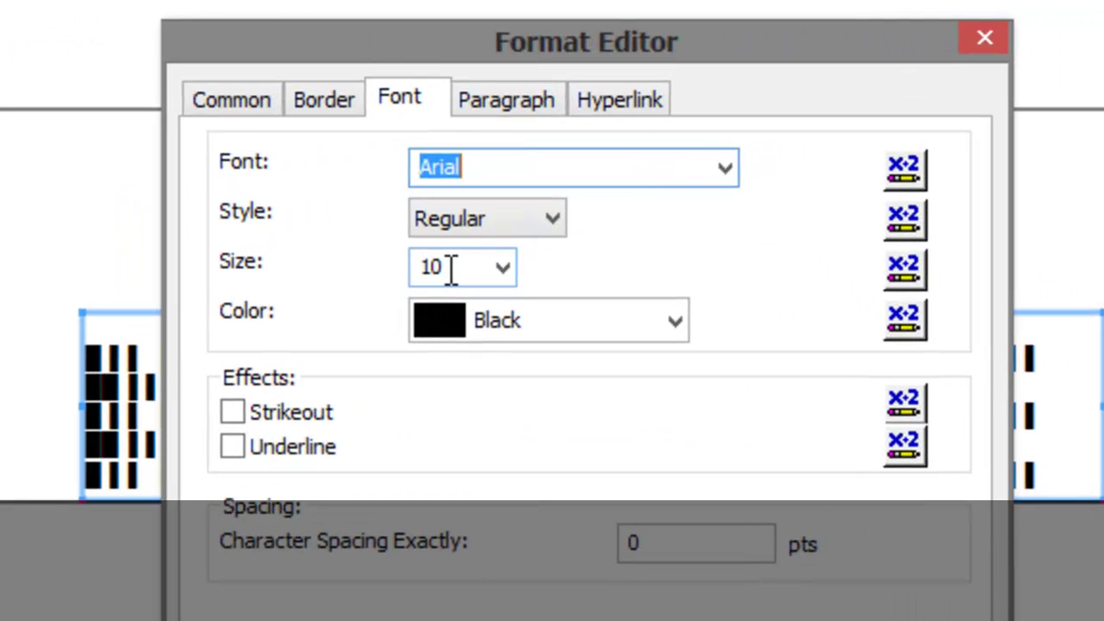
double_click(466, 209)
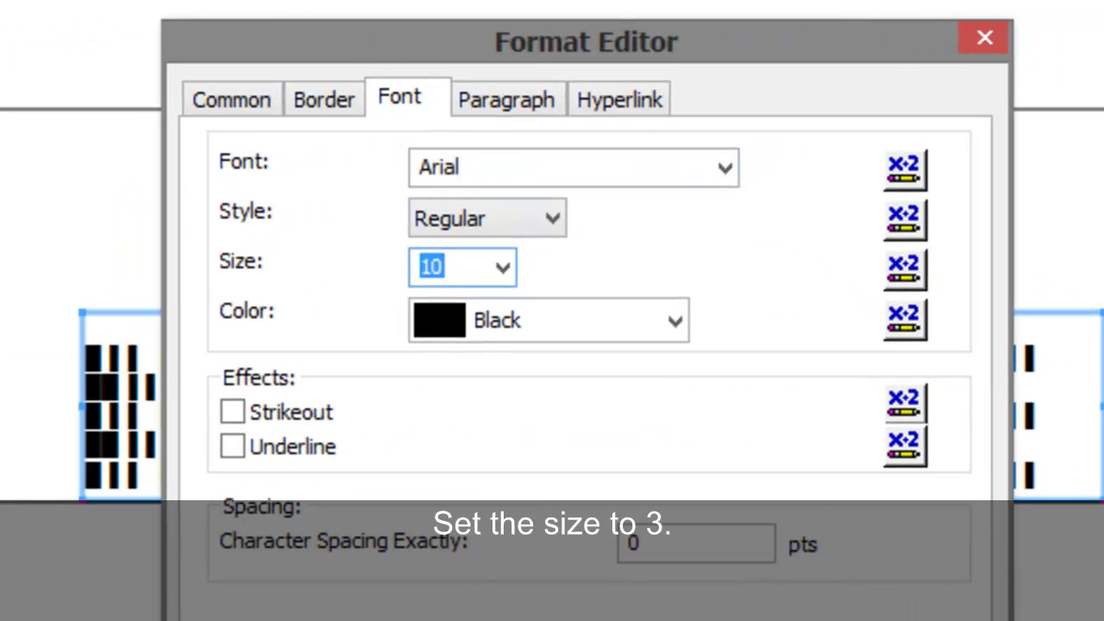
type("3")
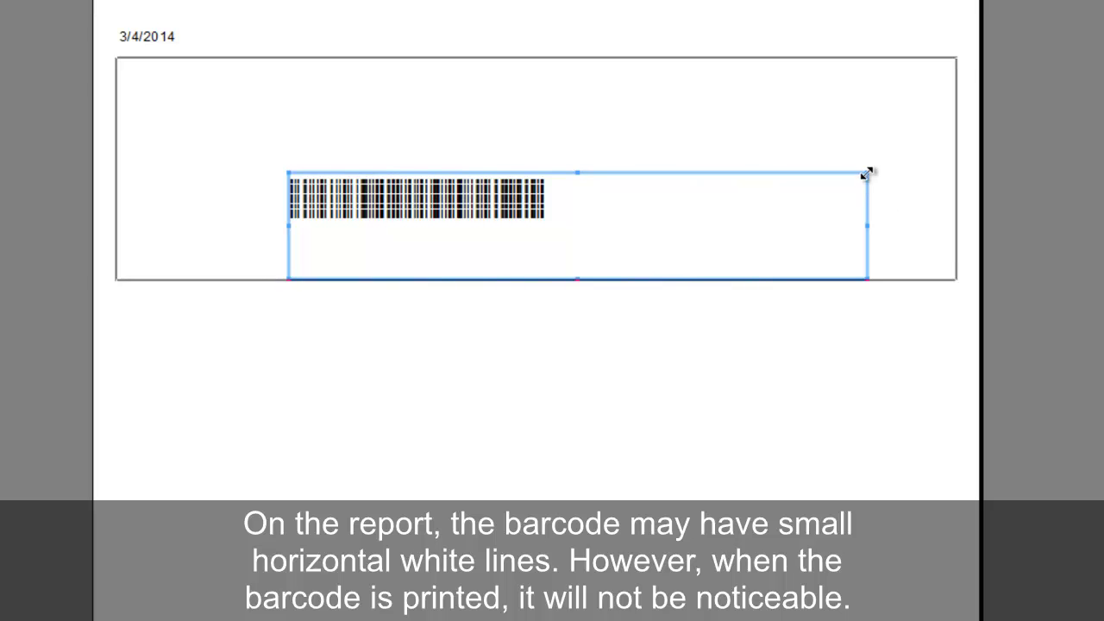
left_click_drag(867, 173, 600, 163)
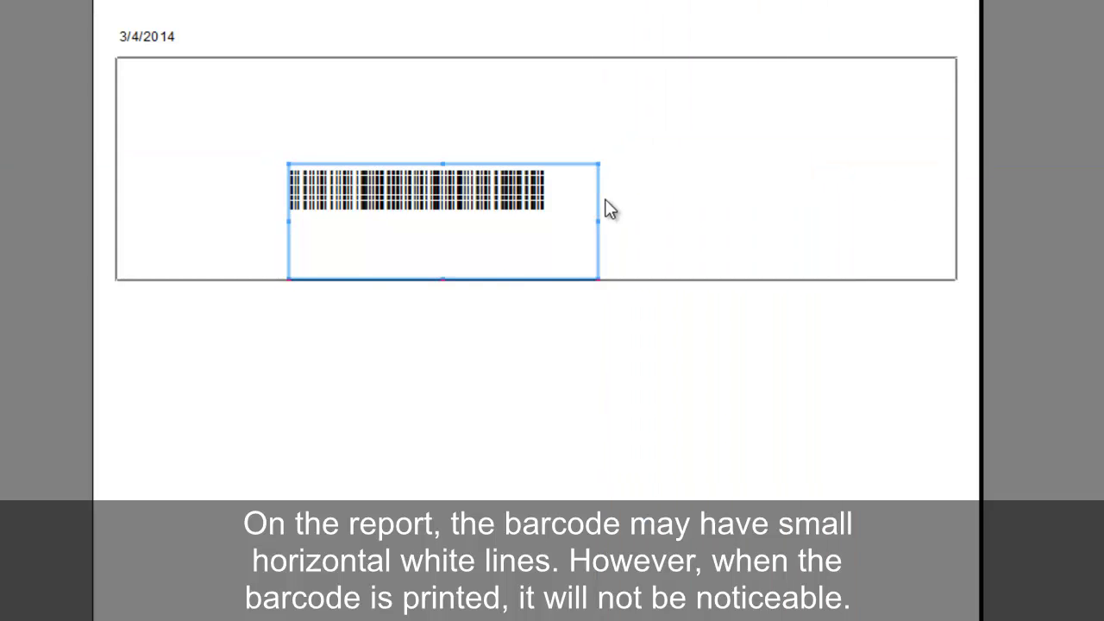